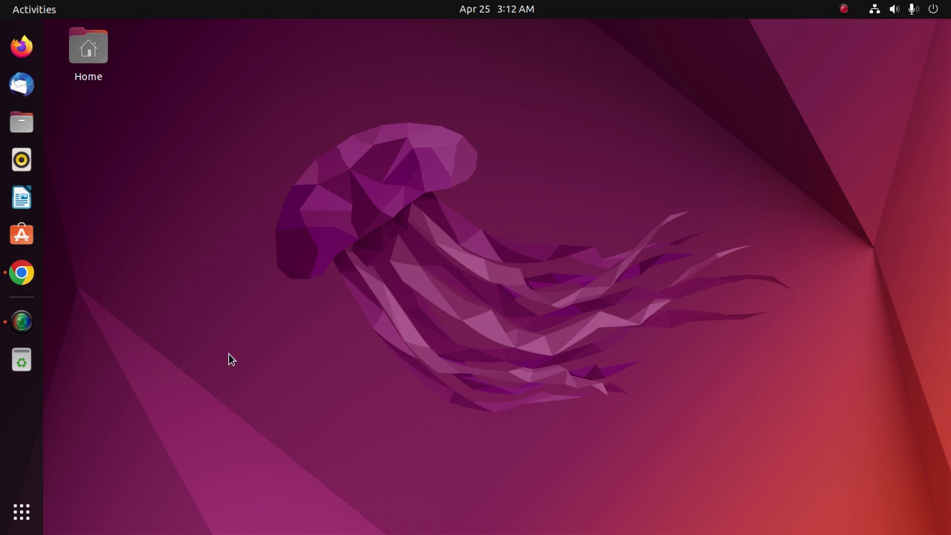
- Switch to Chrome, view the downloadable files offered for the Orchis gtk theme on pling.com, and close the browser
click(23, 274)
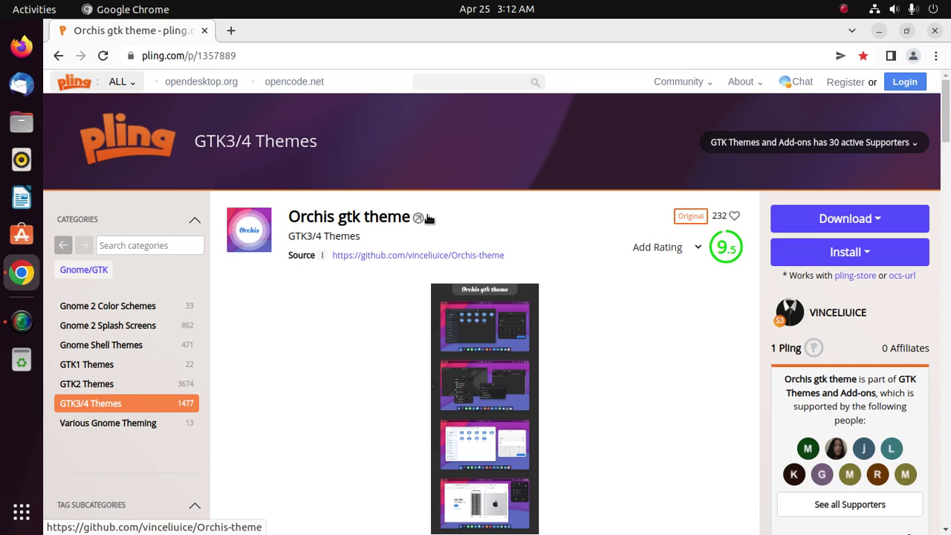
click(880, 222)
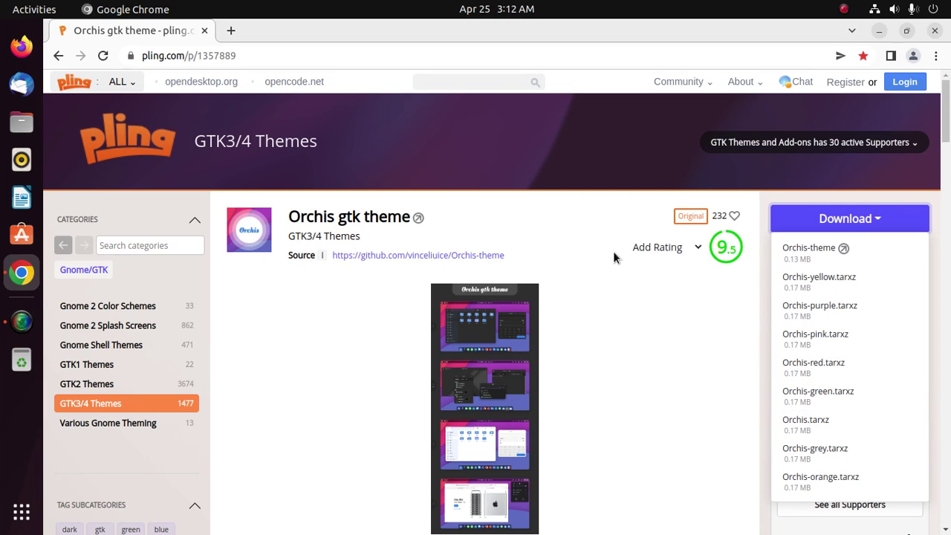
click(516, 212)
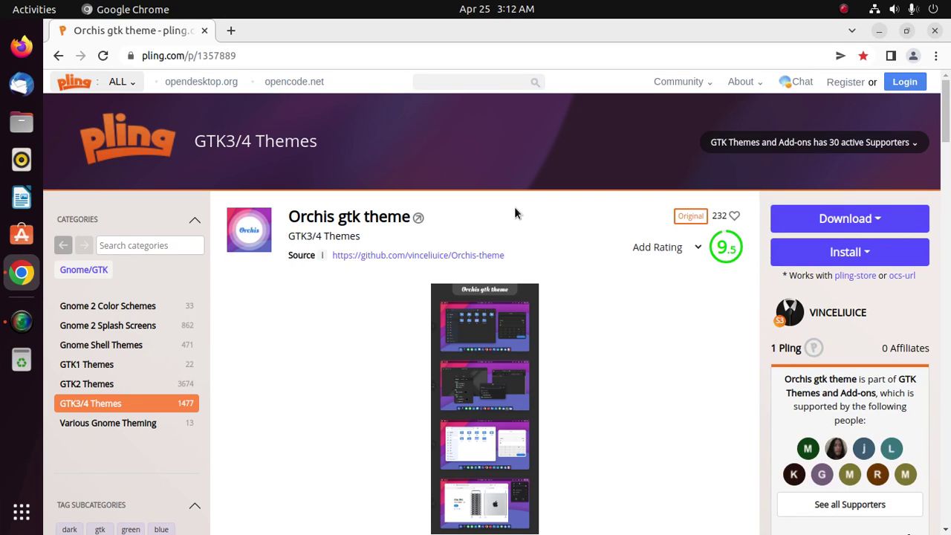
click(934, 31)
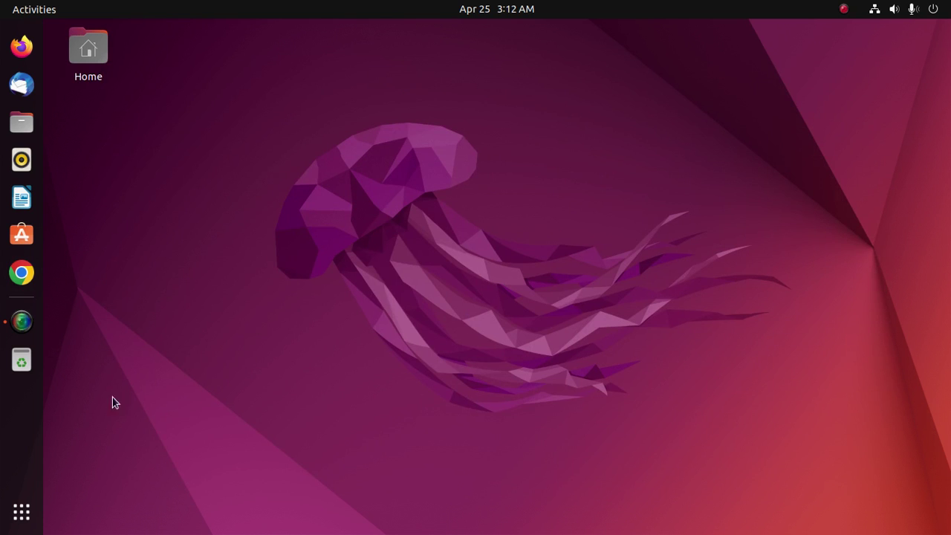
- Open Tweaks, check the warning on the Shell theme setting under Appearance, and minimize the window
click(22, 513)
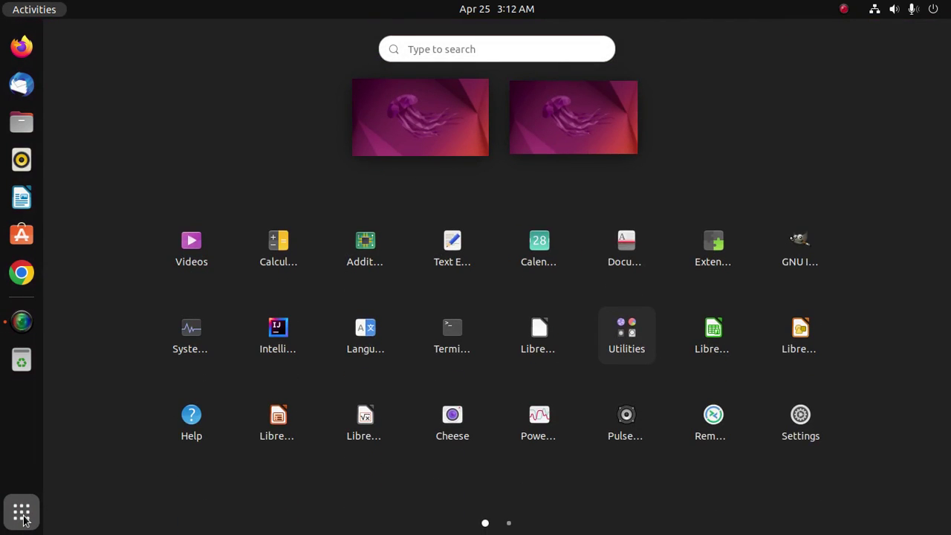
text(tw)
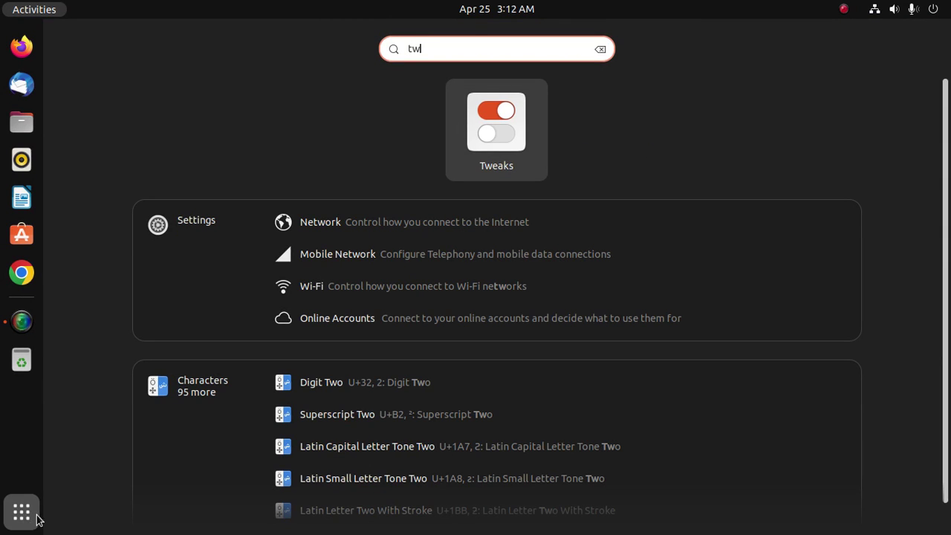
click(497, 128)
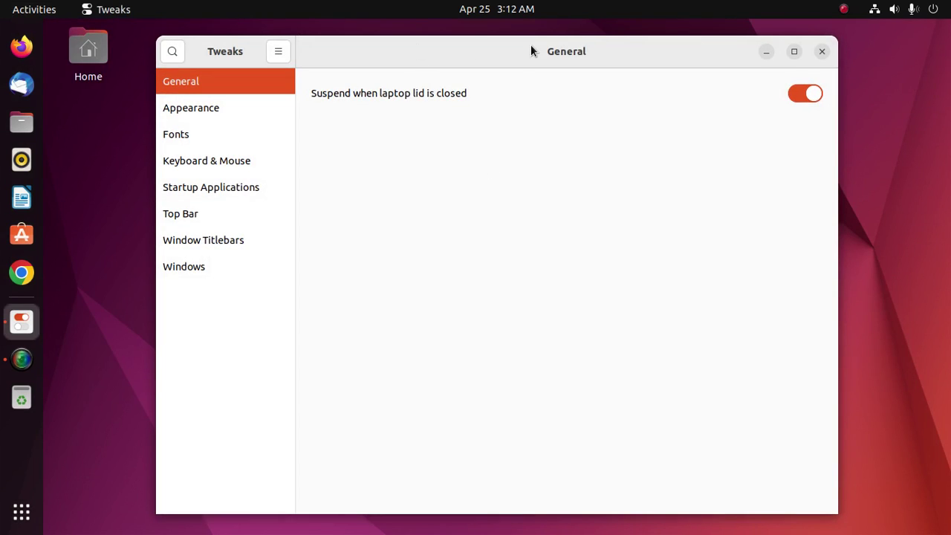
click(209, 110)
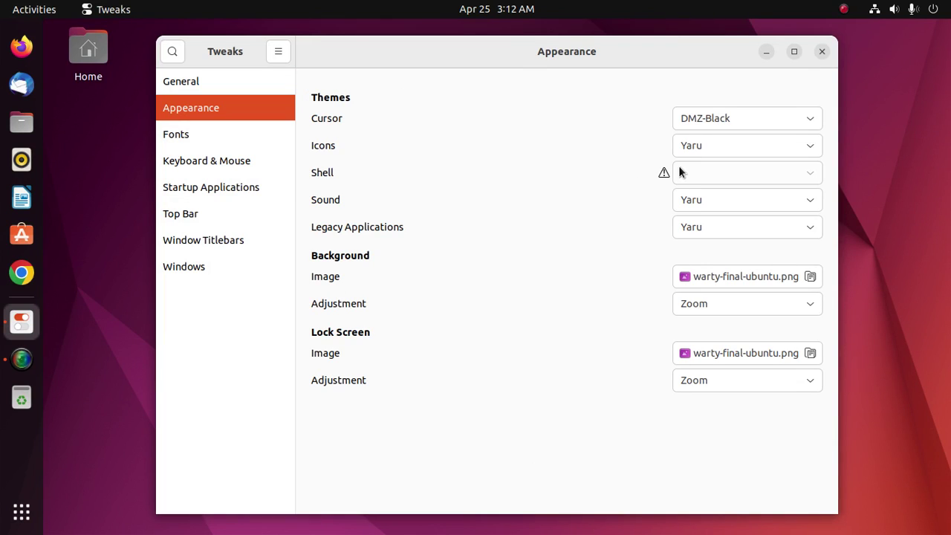
mouse_move(665, 174)
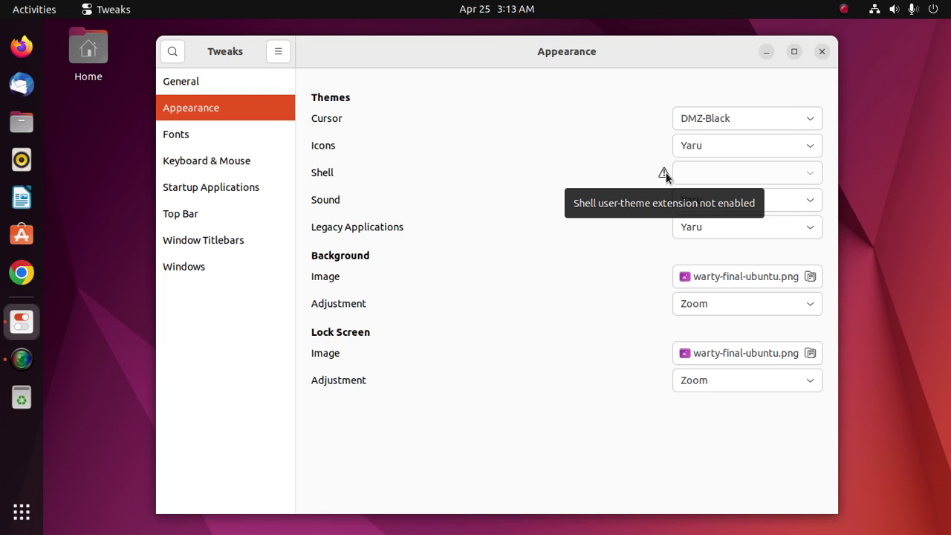
click(769, 50)
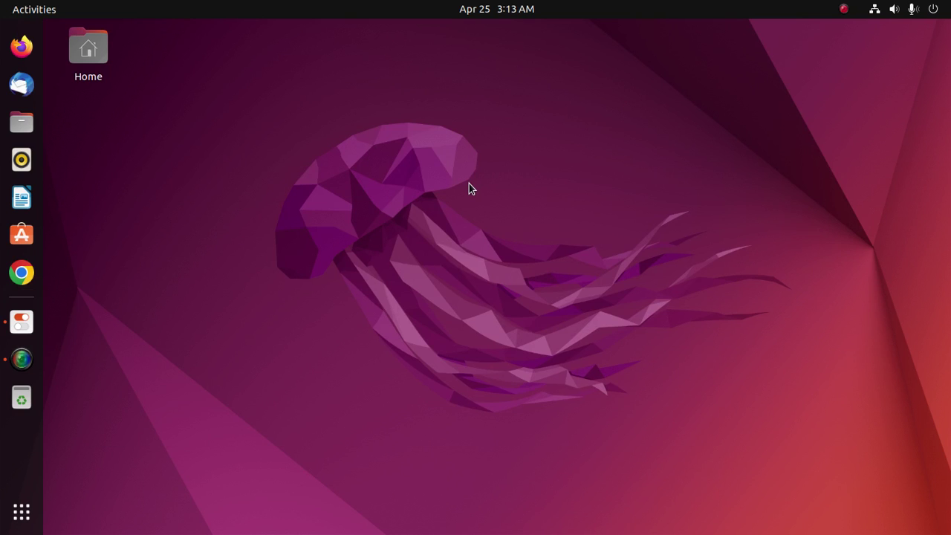
- Switch to Files and extract the Orchis.tar.xz archive into the Downloads folder with Archive Manager
click(21, 122)
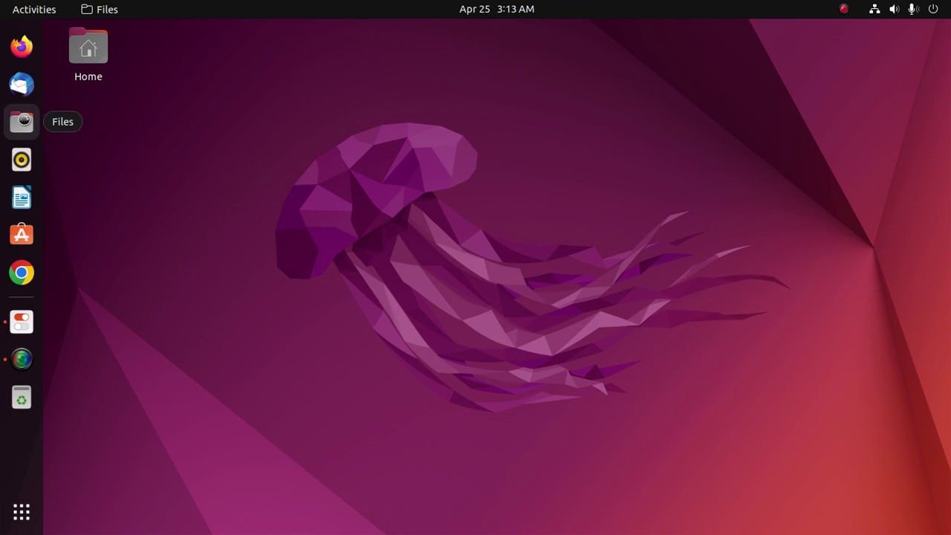
double_click(352, 80)
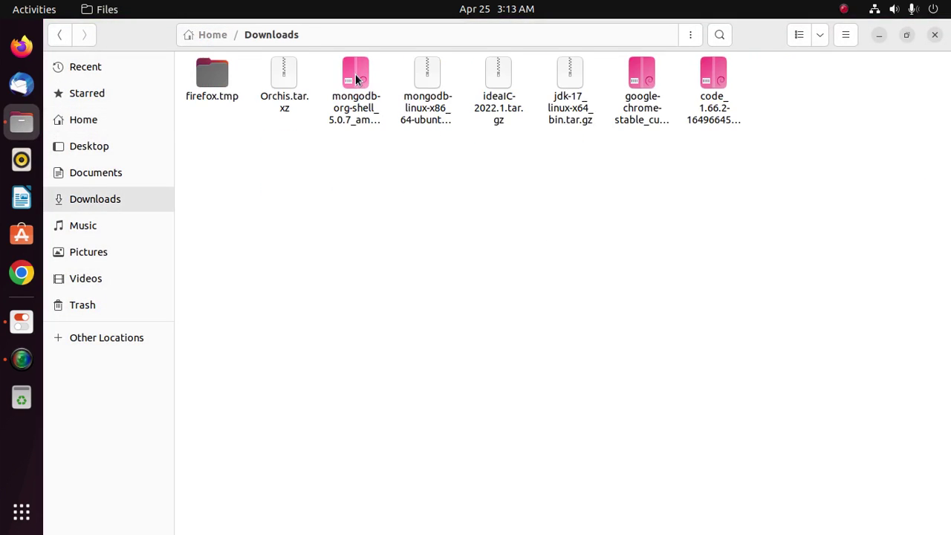
click(288, 83)
right_click(289, 84)
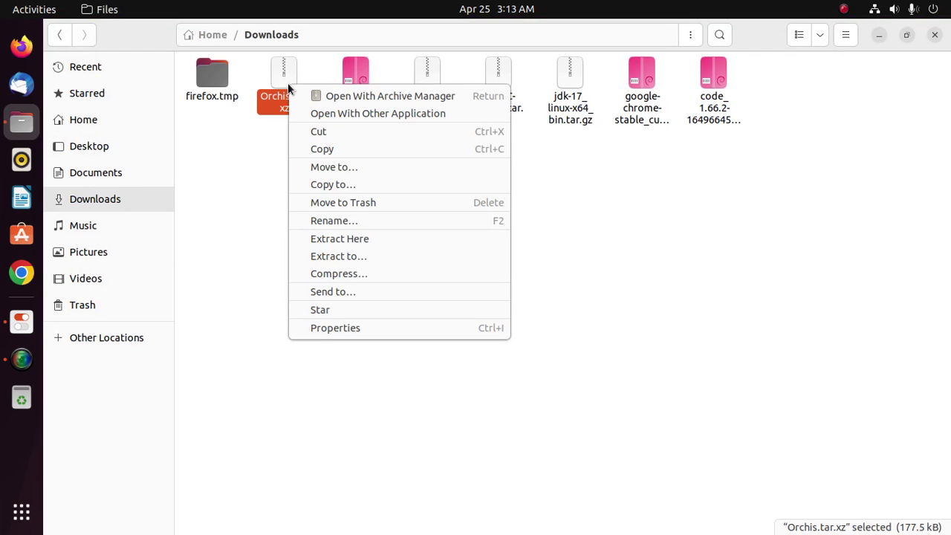
click(327, 95)
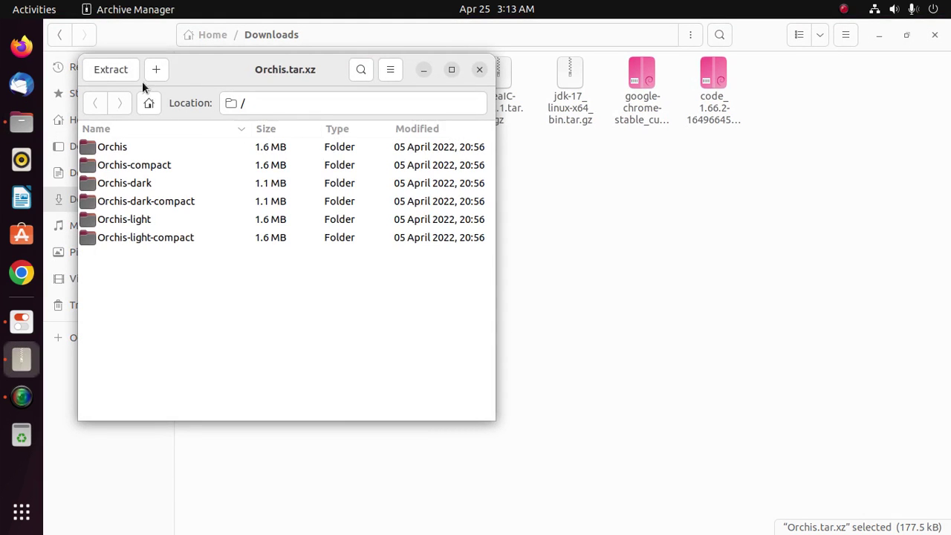
click(115, 69)
click(843, 34)
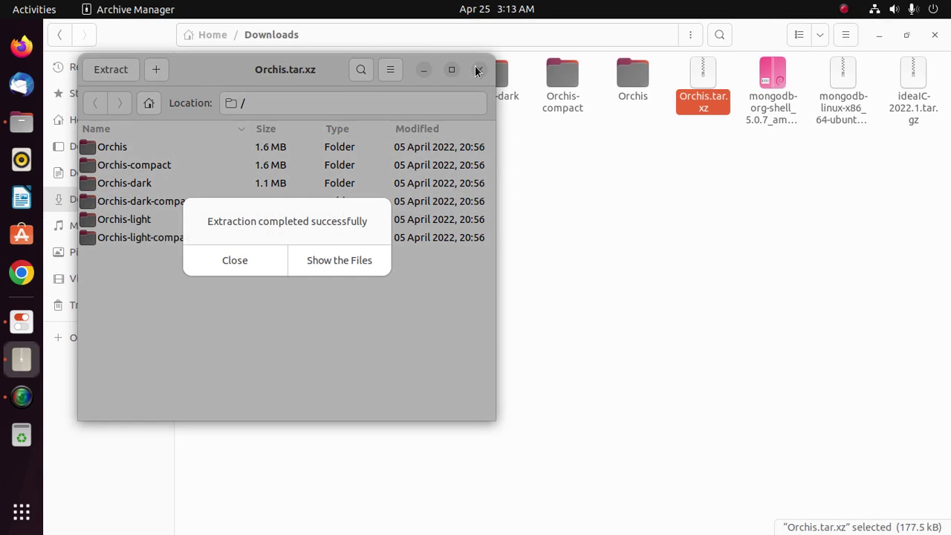
click(235, 260)
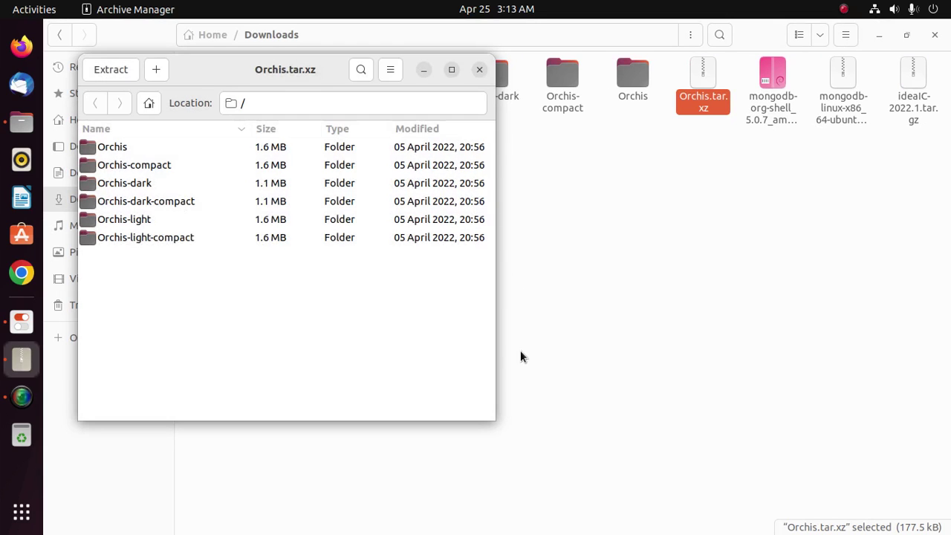
click(480, 73)
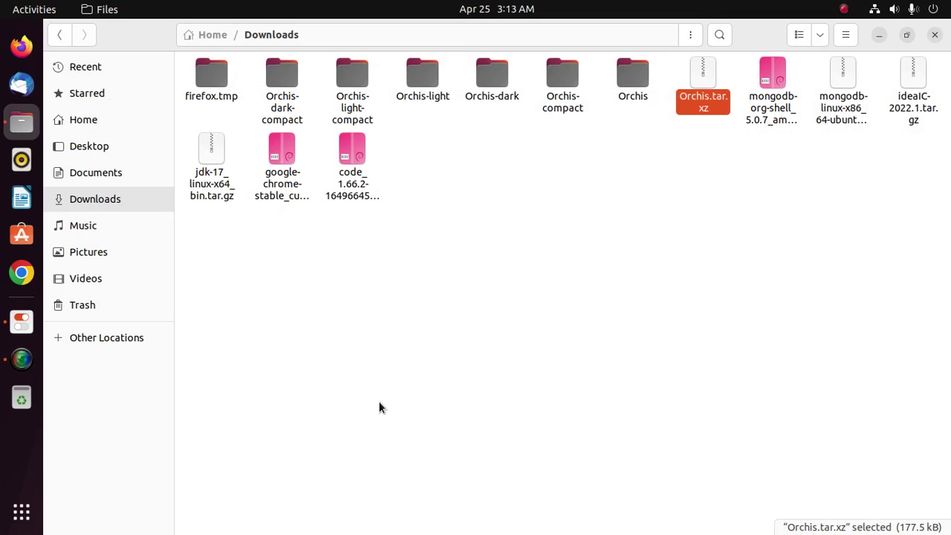
- Create the hidden themes directory from a terminal with mkdir ~/.themes, and close the terminal
key(ctrl+alt+t)
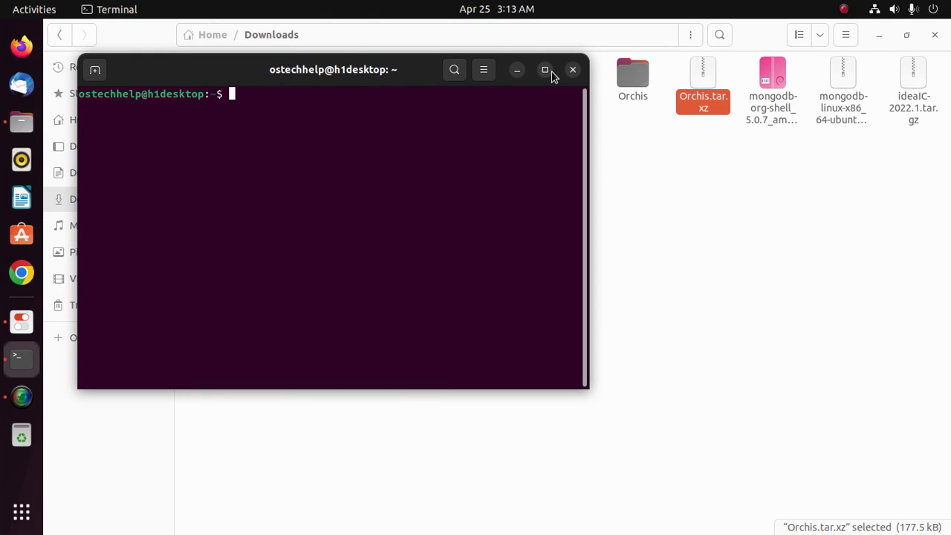
click(546, 70)
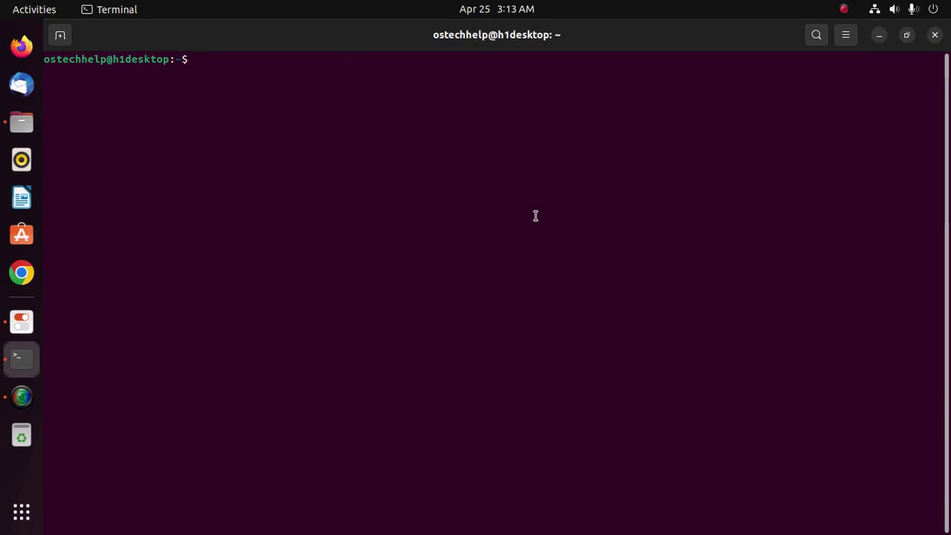
text(mkdir )
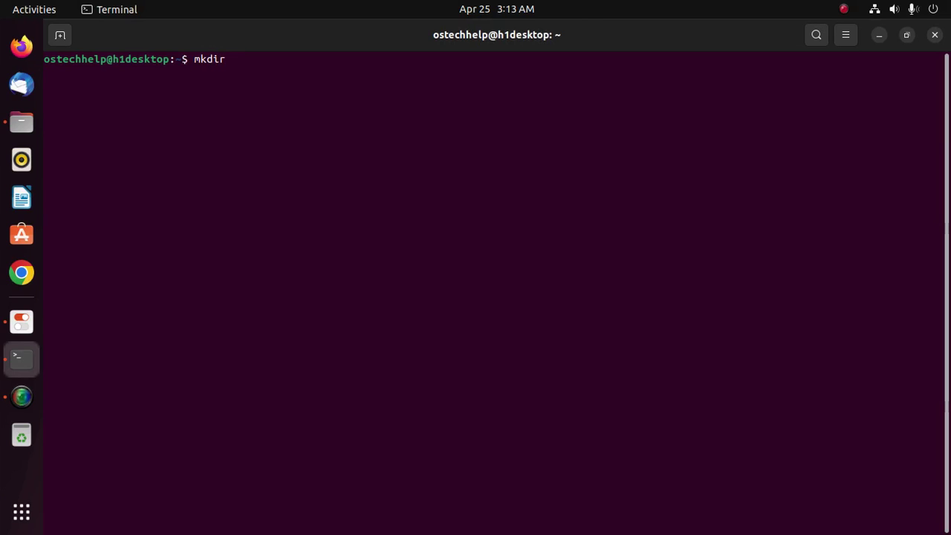
text(~/.themes)
key(Return)
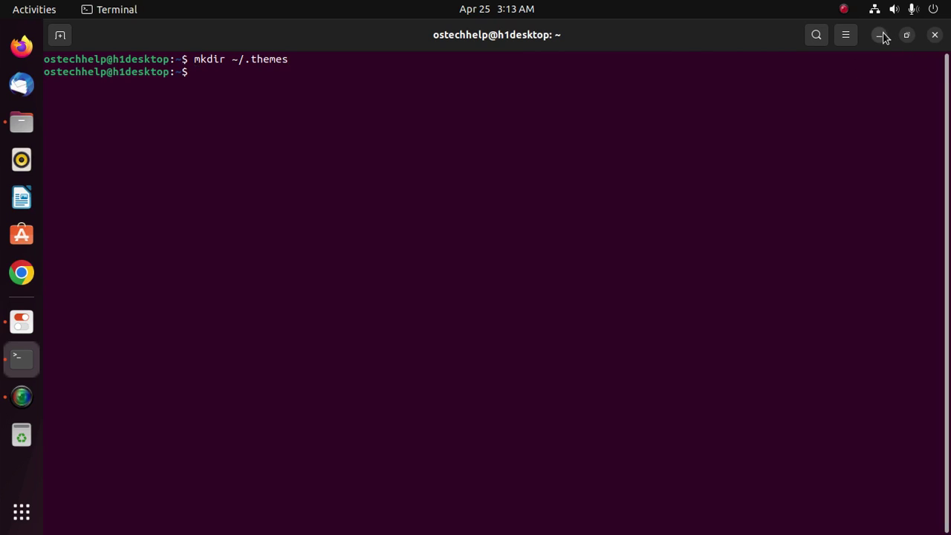
click(935, 35)
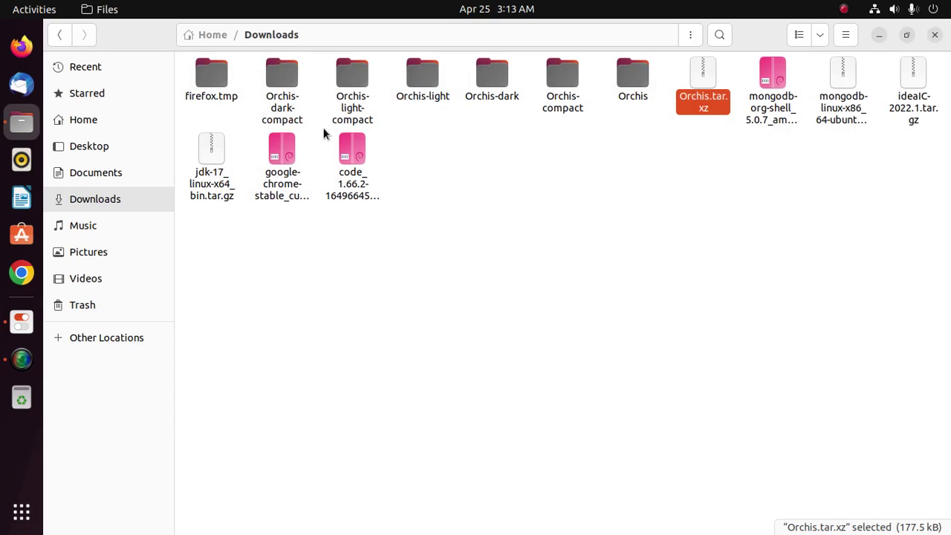
- Cut all six extracted Orchis folders in Downloads, leaving out the Orchis.tar.xz archive
click(283, 87)
ctrl+click(350, 81)
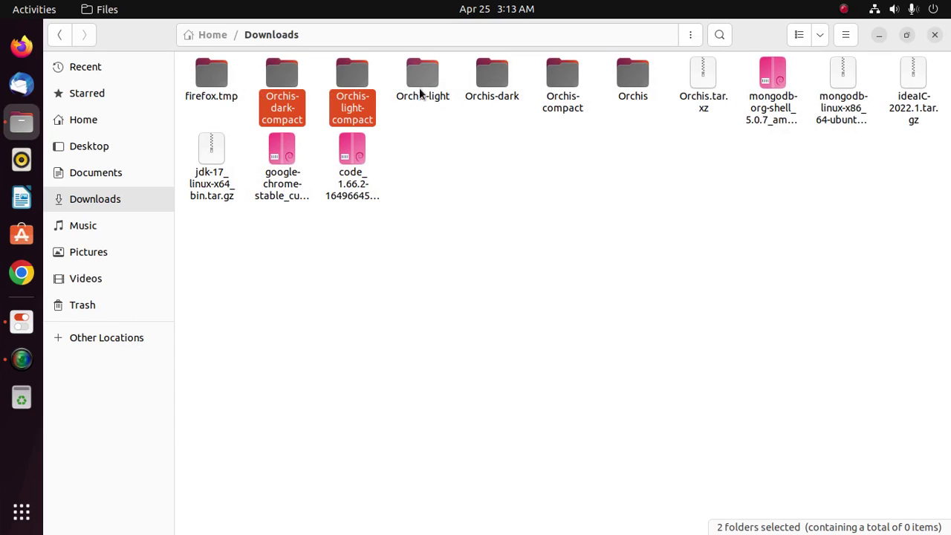
ctrl+click(420, 92)
ctrl+click(492, 91)
ctrl+click(577, 93)
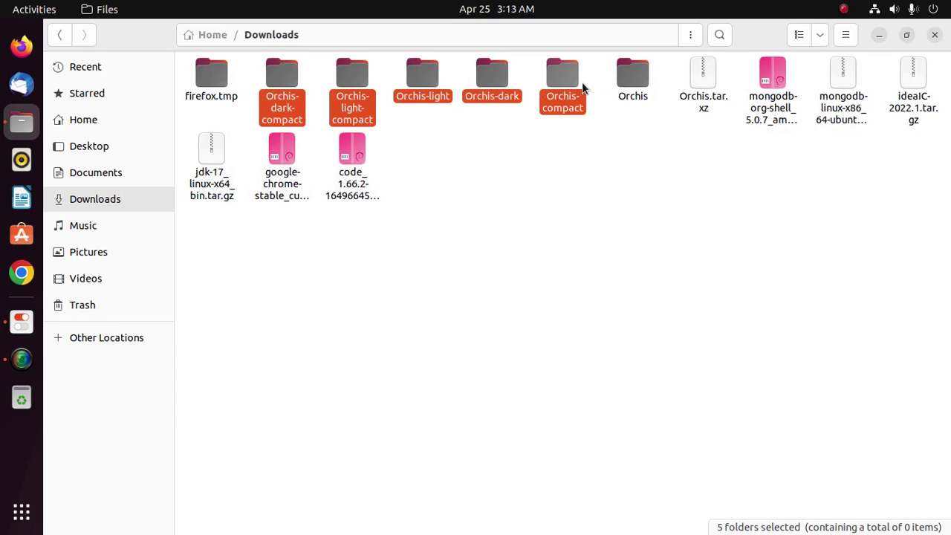
ctrl+click(629, 74)
right_click(629, 75)
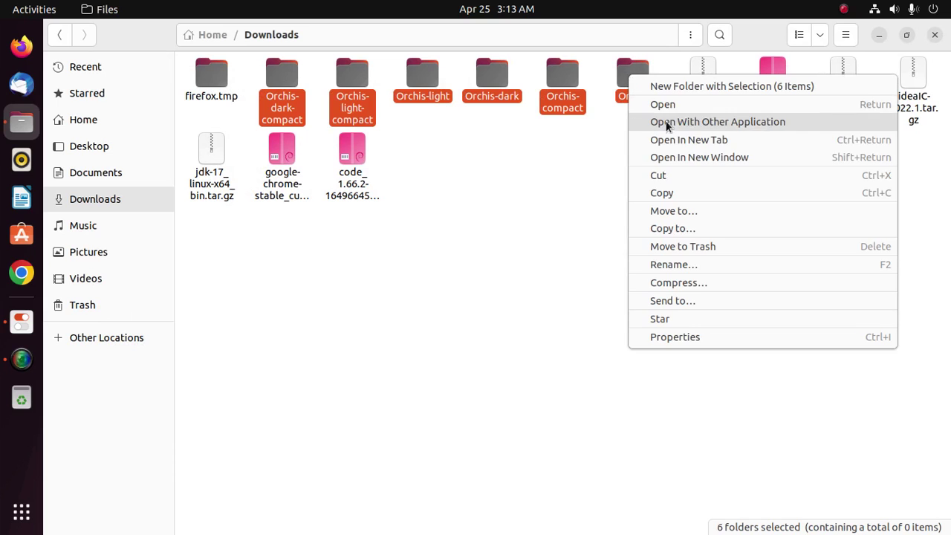
click(674, 172)
- Paste the cut Orchis folders into the .themes folder in Home and close the file manager
click(108, 120)
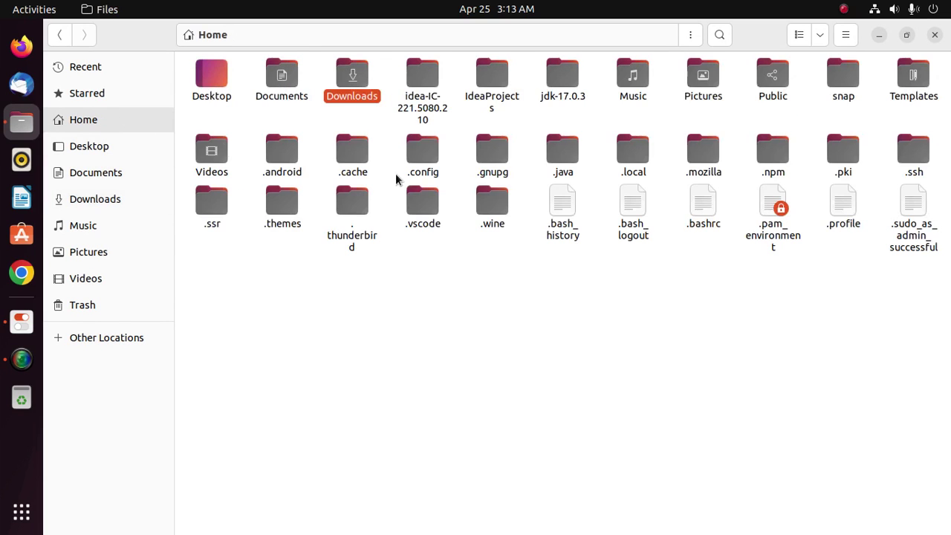
click(276, 213)
double_click(277, 213)
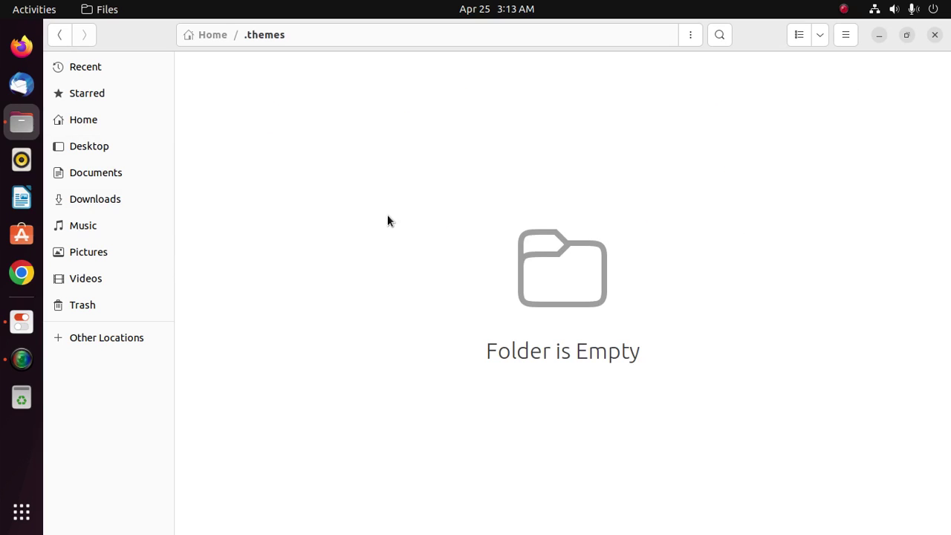
right_click(361, 155)
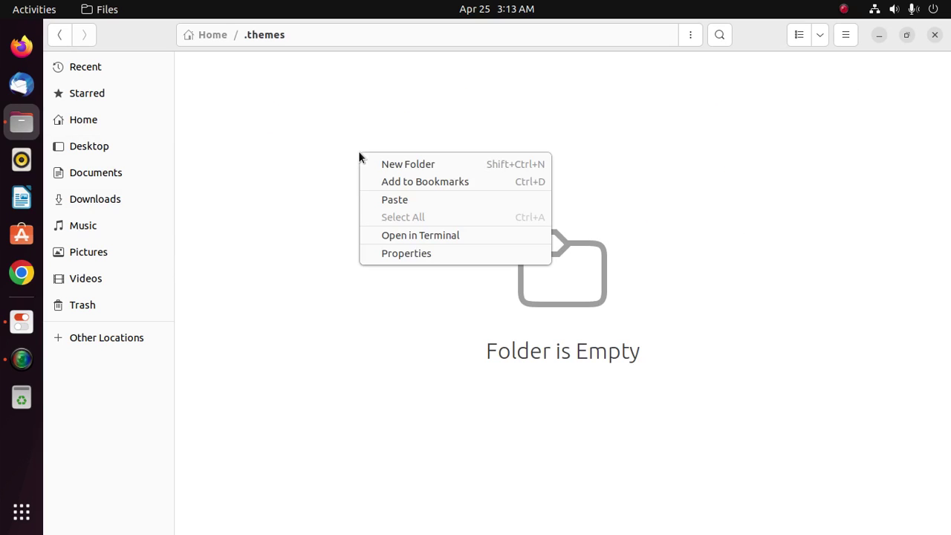
click(398, 201)
click(934, 39)
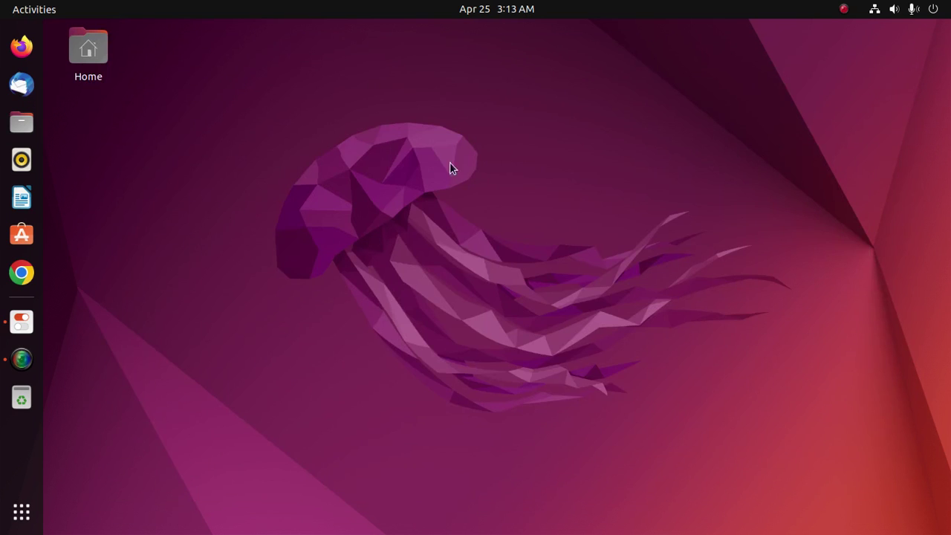
- Open the Extensions app, with Tweaks kept minimized, and turn on the global Extensions switch
key(alt+Tab)
click(766, 51)
click(21, 512)
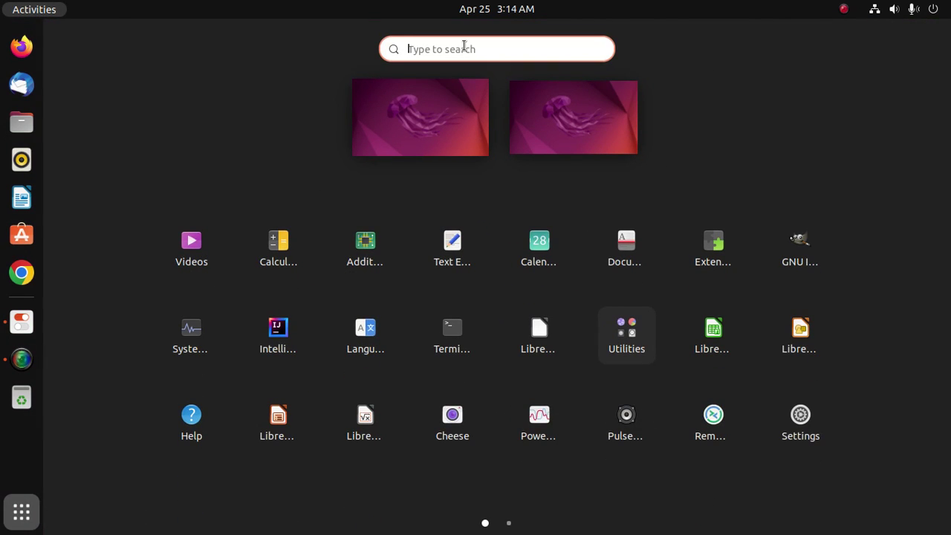
text(e)
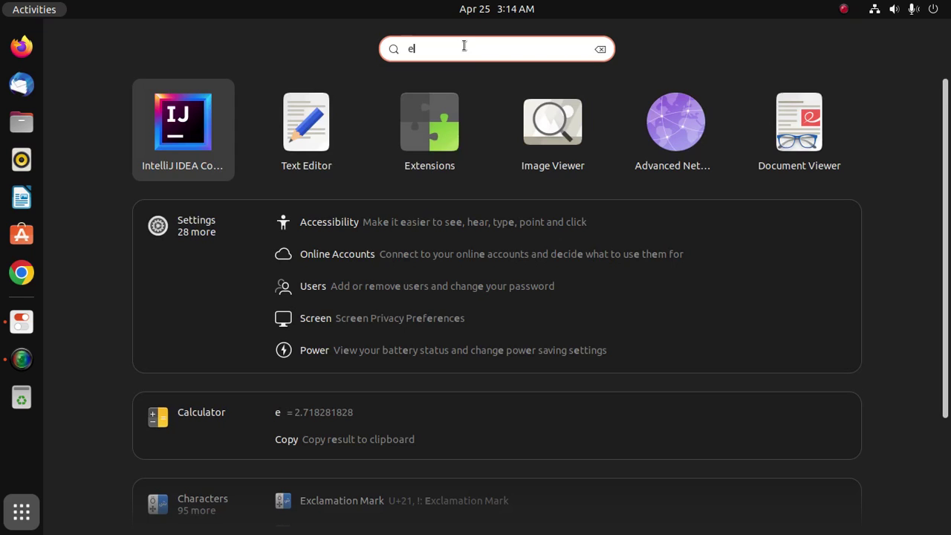
click(435, 132)
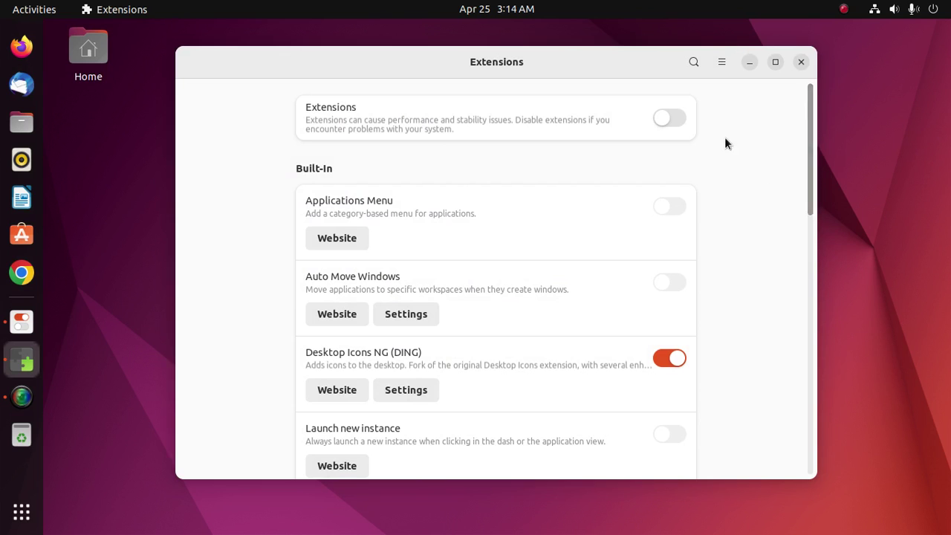
click(680, 116)
- Enable the built-in User Themes extension
scroll(761, 260, down, 10)
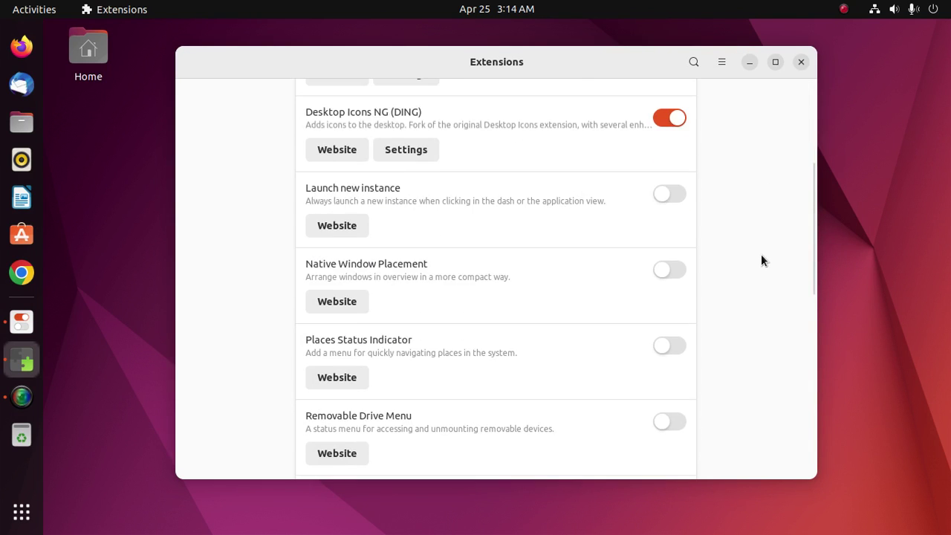
scroll(761, 257, down, 4)
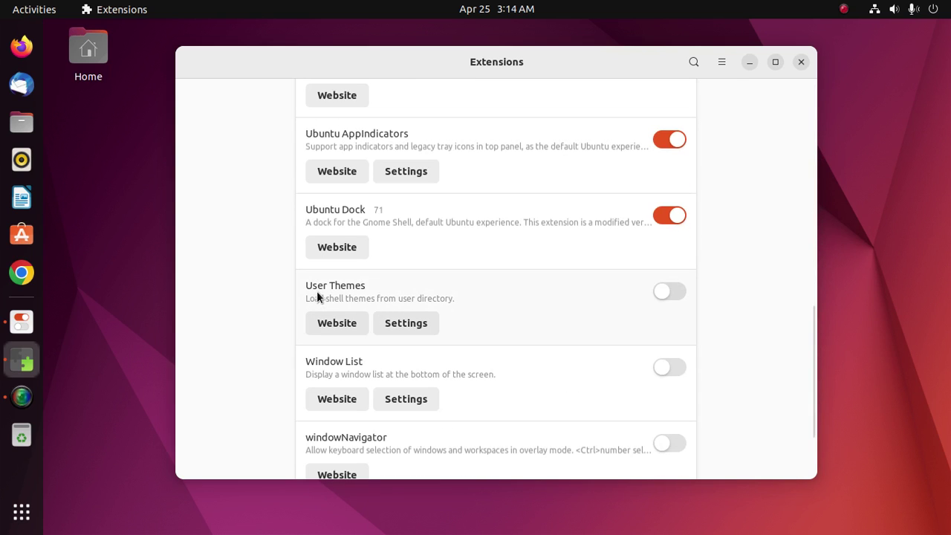
click(671, 292)
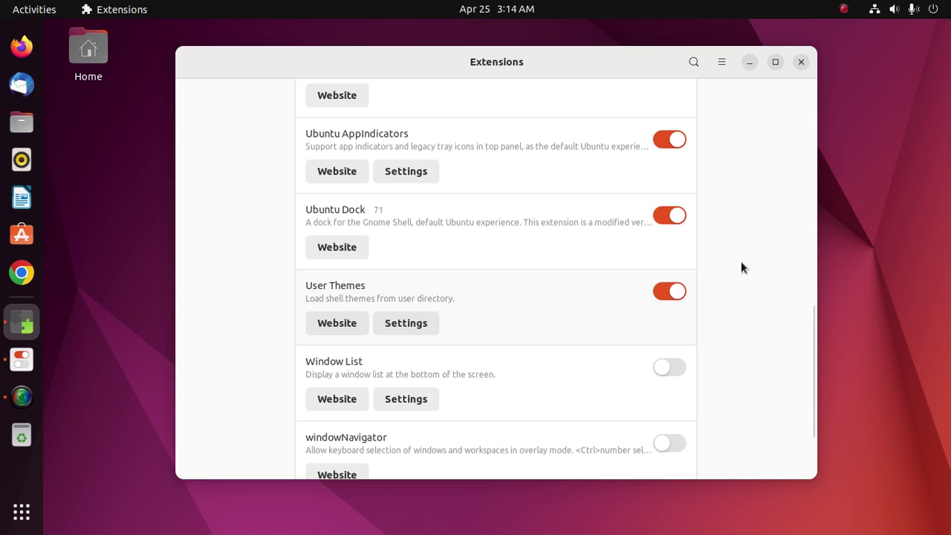
- Close Extensions, restart Tweaks and open its Appearance settings
click(801, 61)
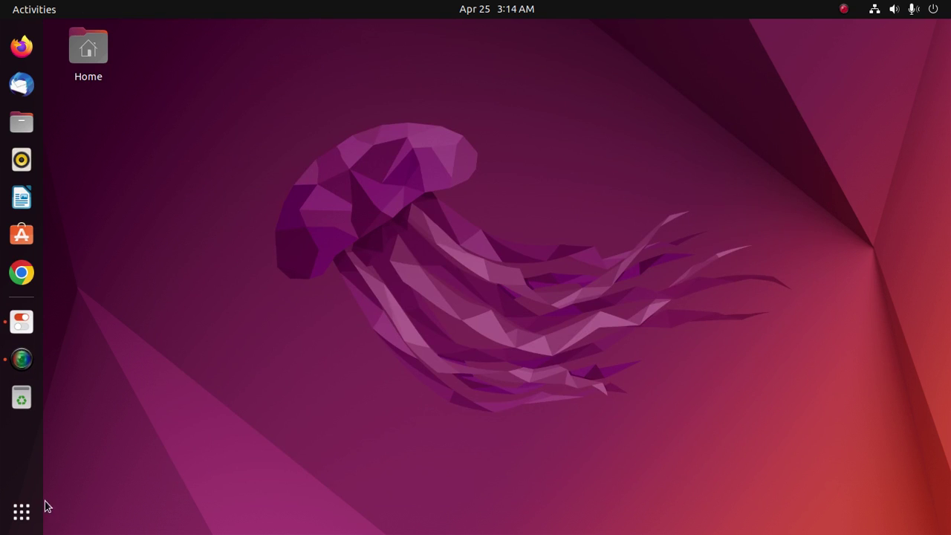
click(22, 320)
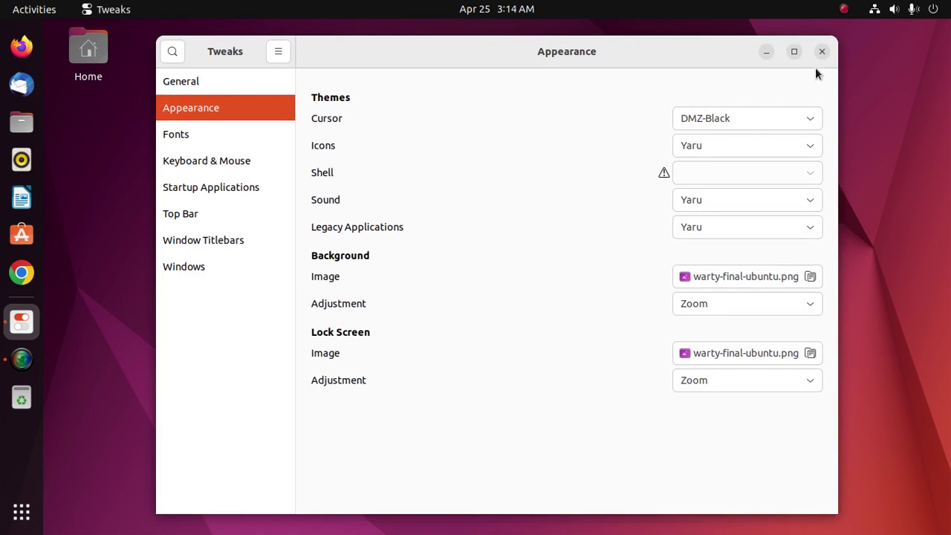
click(822, 51)
click(21, 511)
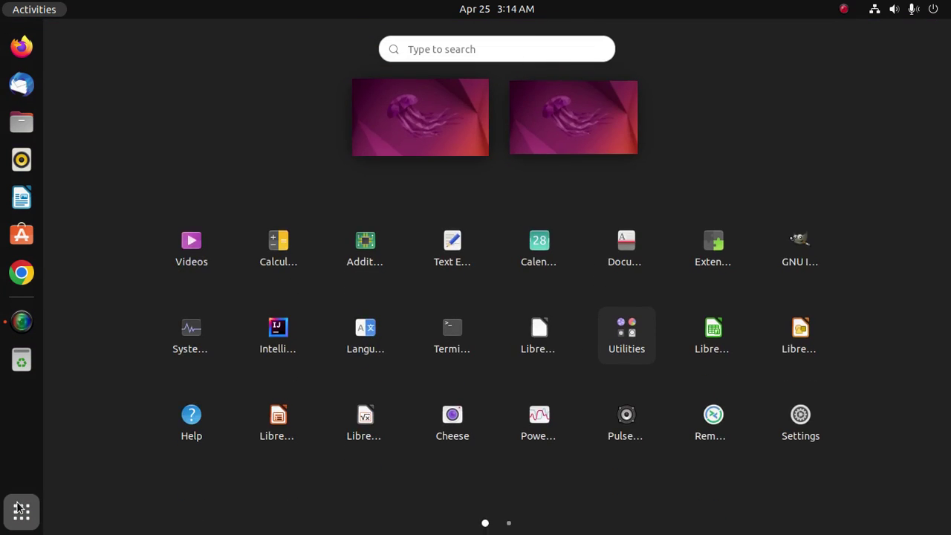
text(twel)
click(474, 125)
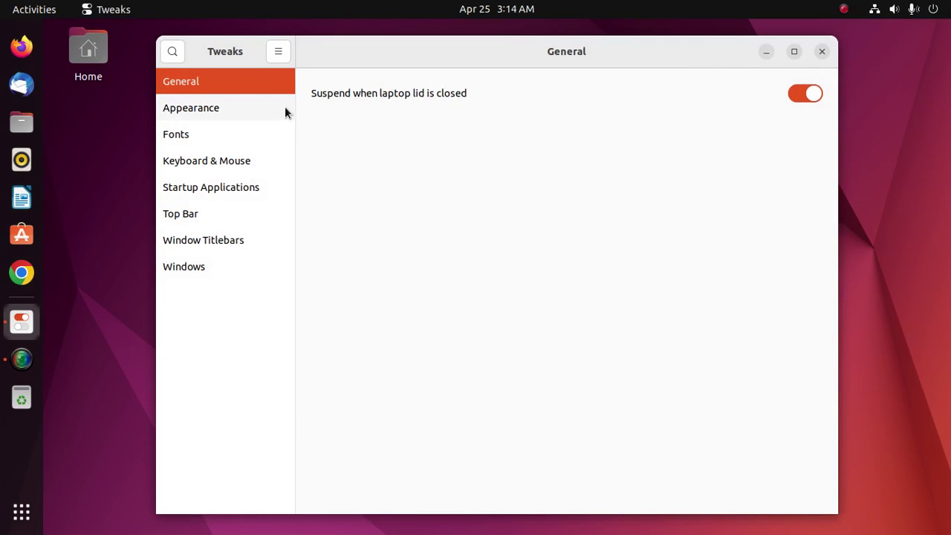
click(208, 107)
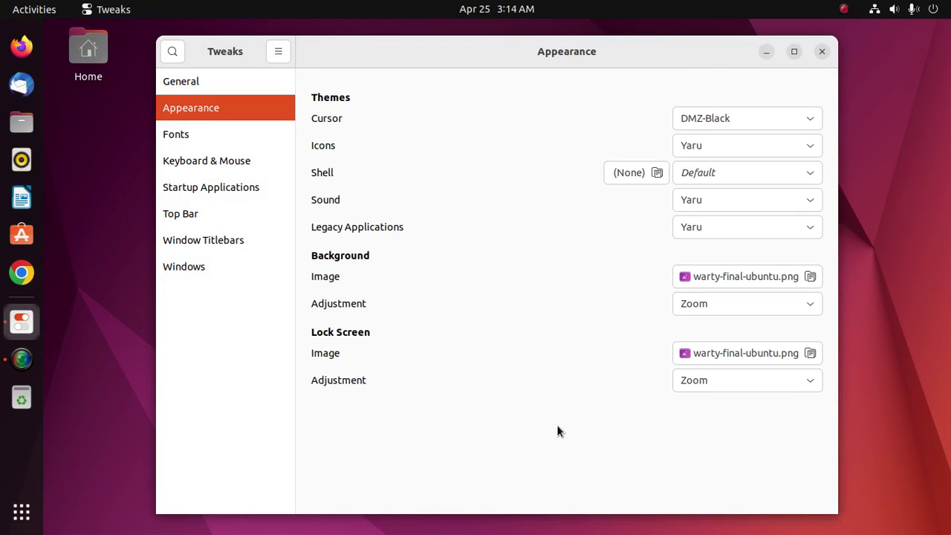
drag(602, 48, 601, 42)
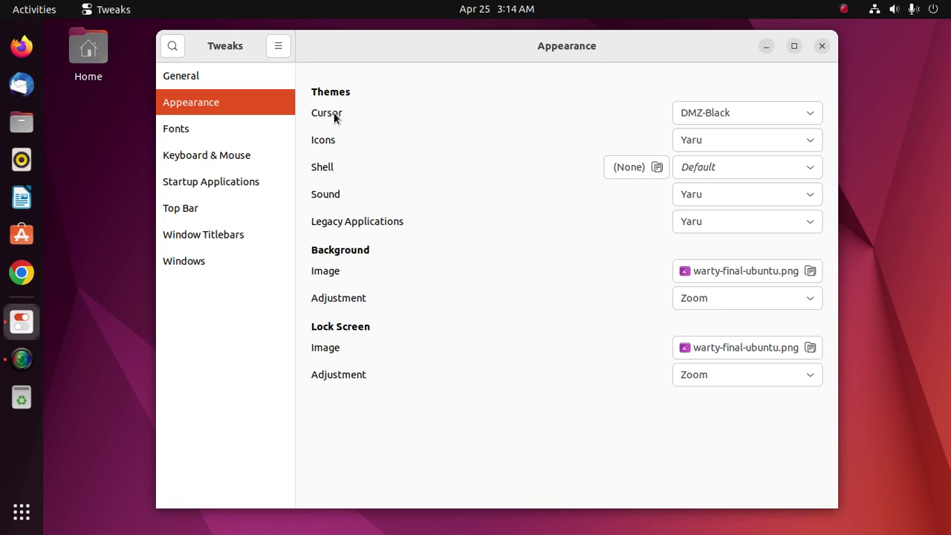
- Try the DMZ-White cursor theme and switch back to DMZ-Black
click(723, 111)
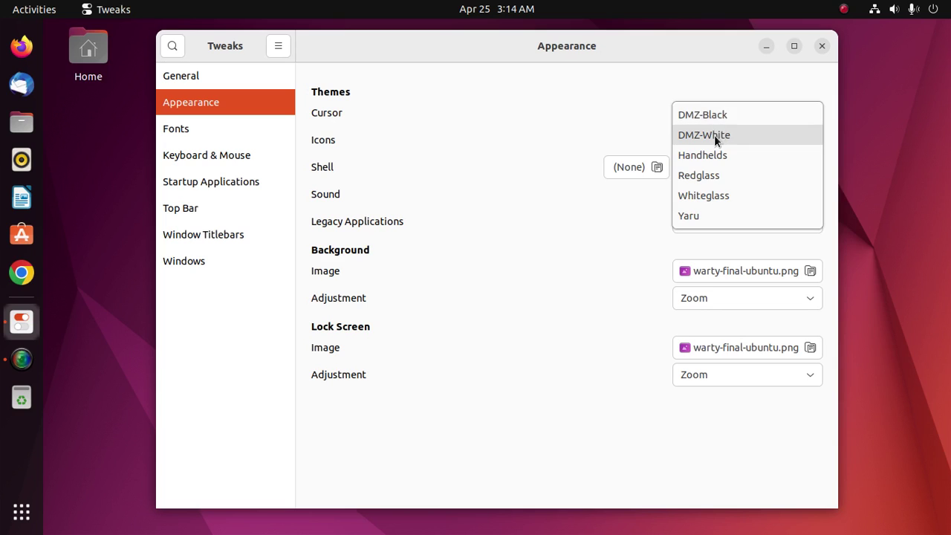
click(714, 135)
click(709, 119)
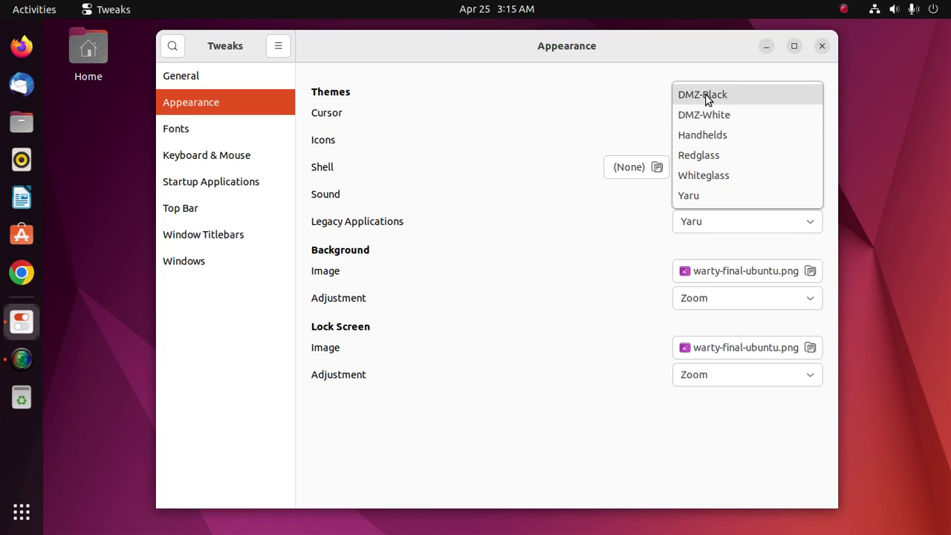
click(705, 93)
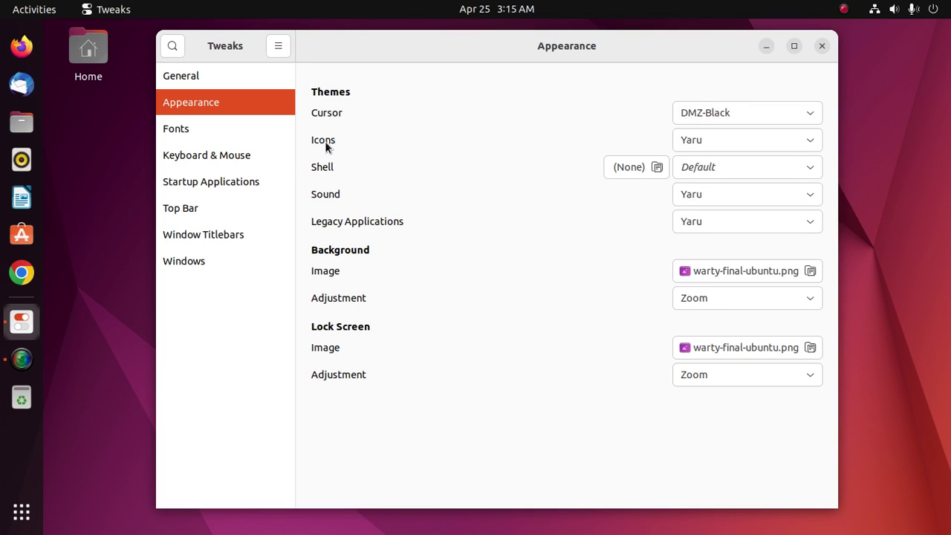
- Open the file manager, restore it from full screen to a smaller window and return to Tweaks
click(22, 121)
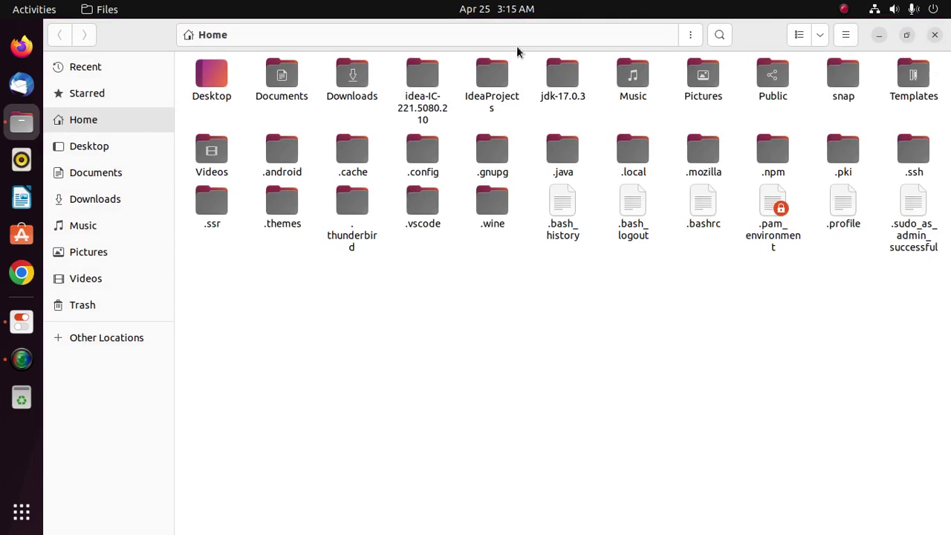
click(907, 35)
click(764, 83)
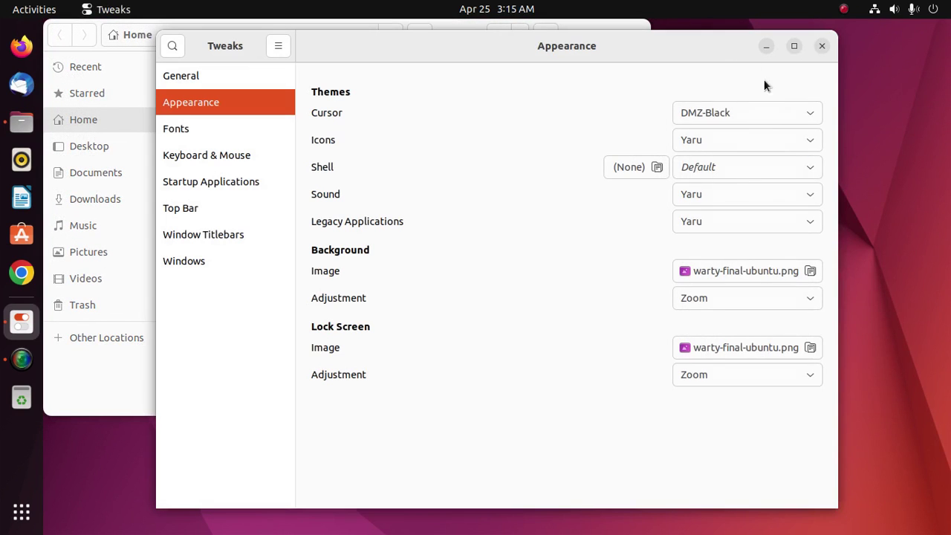
- Look through the list of available icon themes in the Appearance settings
click(710, 140)
scroll(707, 141, down, 1)
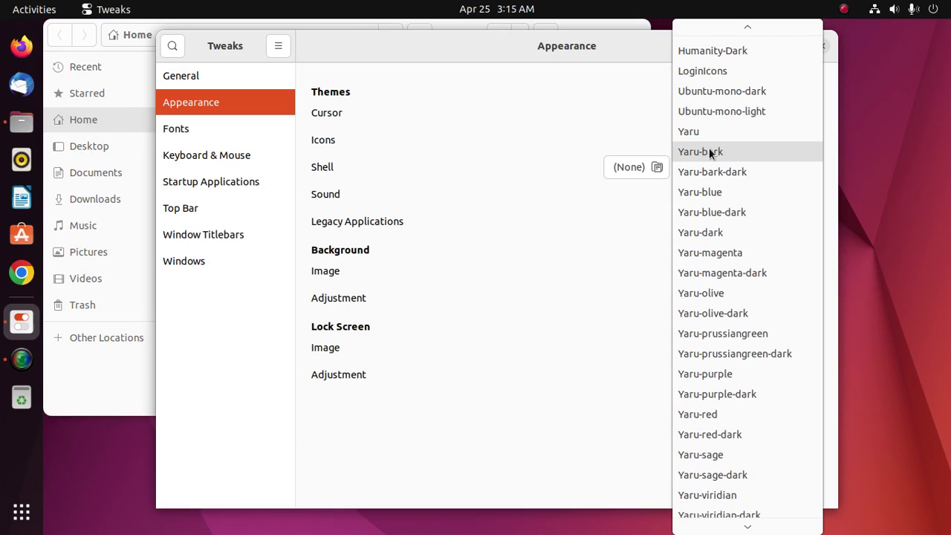
scroll(710, 156, down, 1)
scroll(711, 165, up, 3)
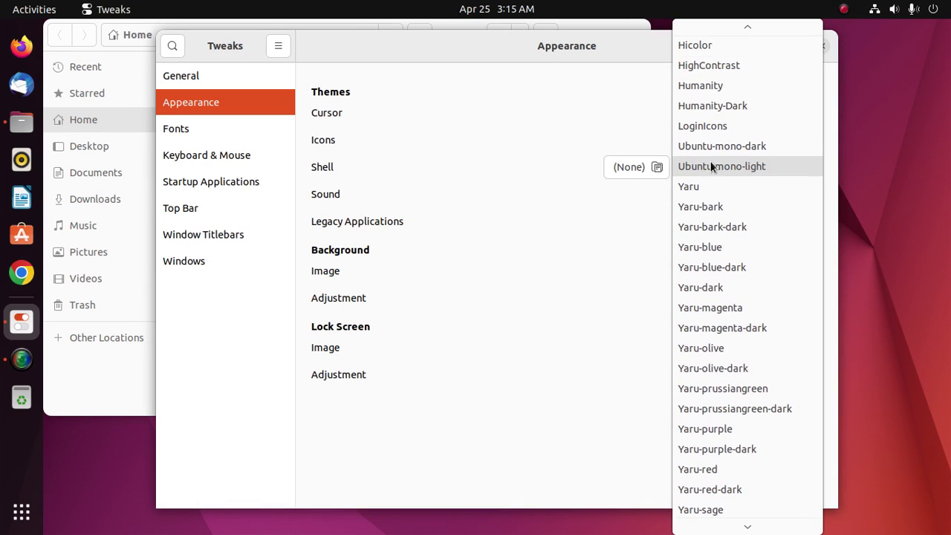
scroll(711, 165, up, 3)
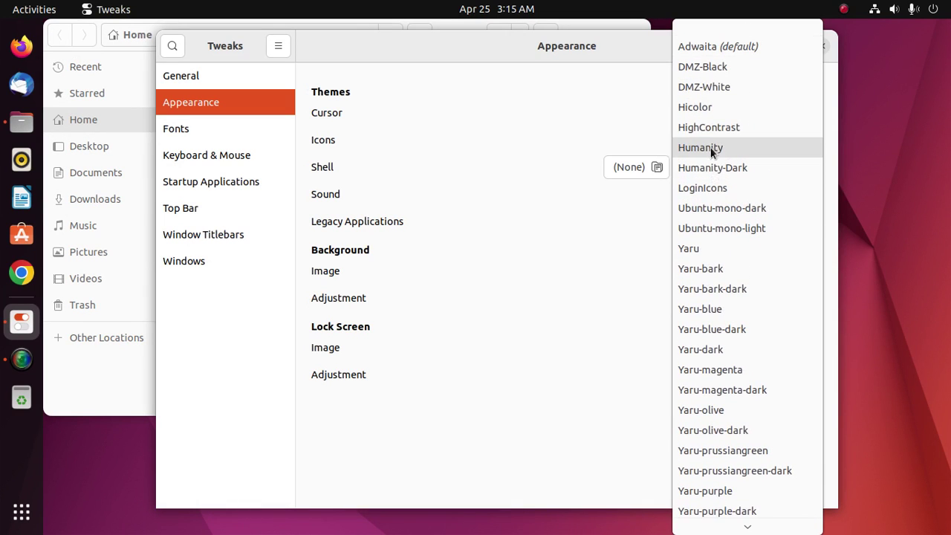
click(709, 147)
- Apply the Orchis shell theme, and replace it with Orchis-dark-compact
drag(624, 52, 622, 159)
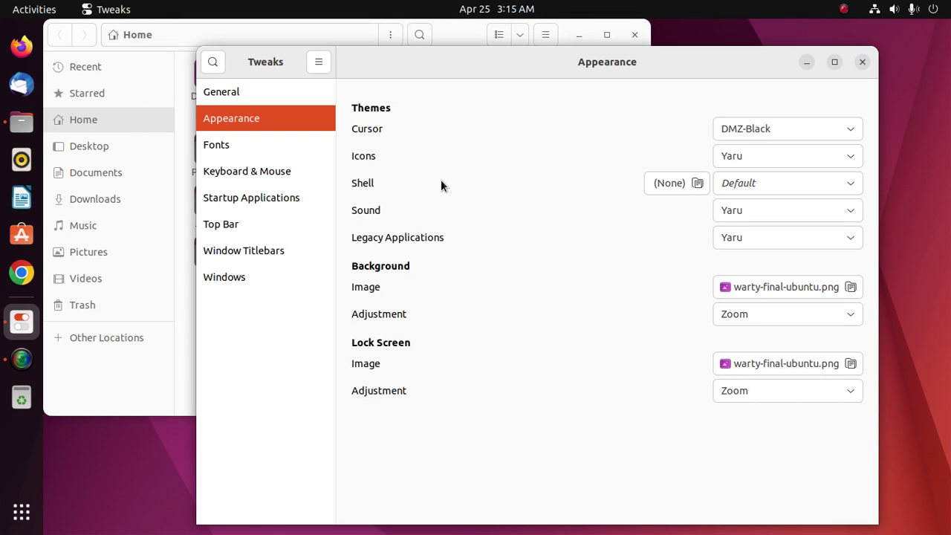
click(767, 185)
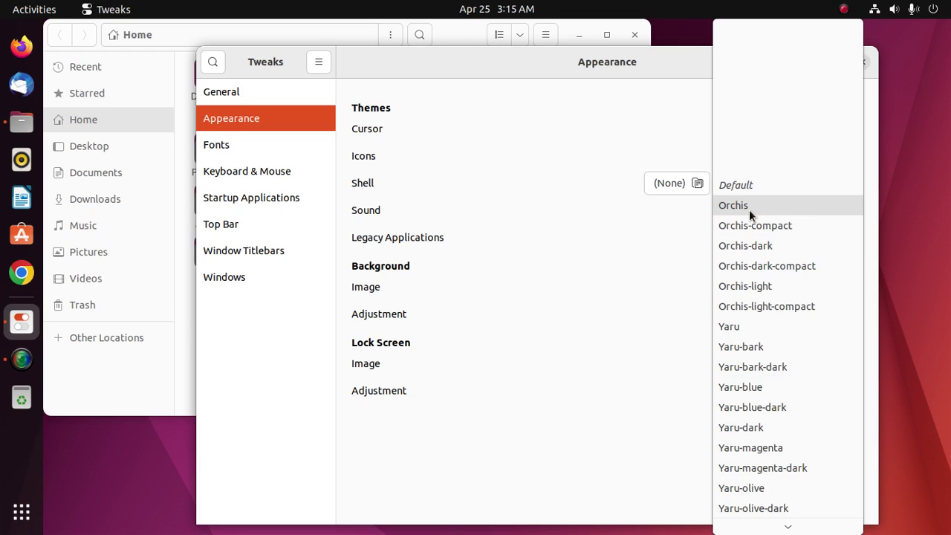
click(747, 207)
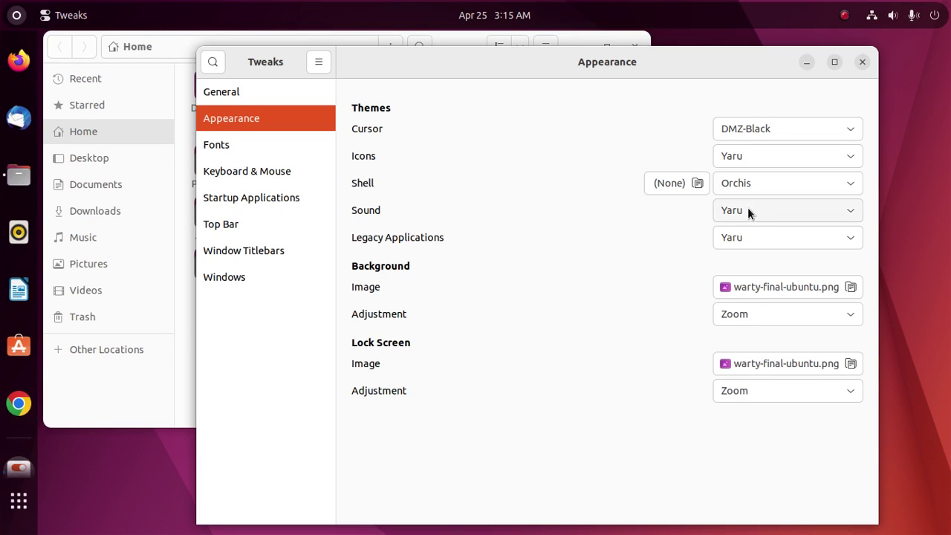
click(763, 188)
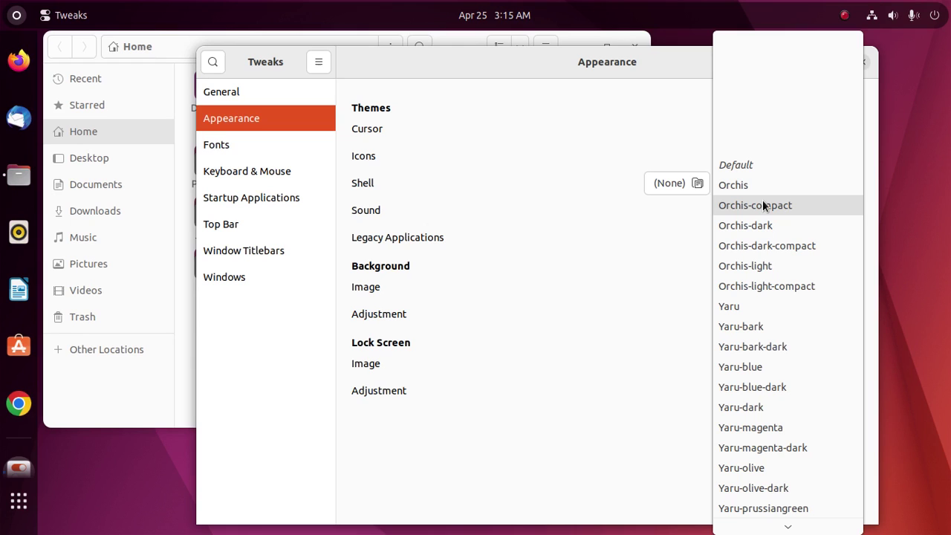
click(775, 245)
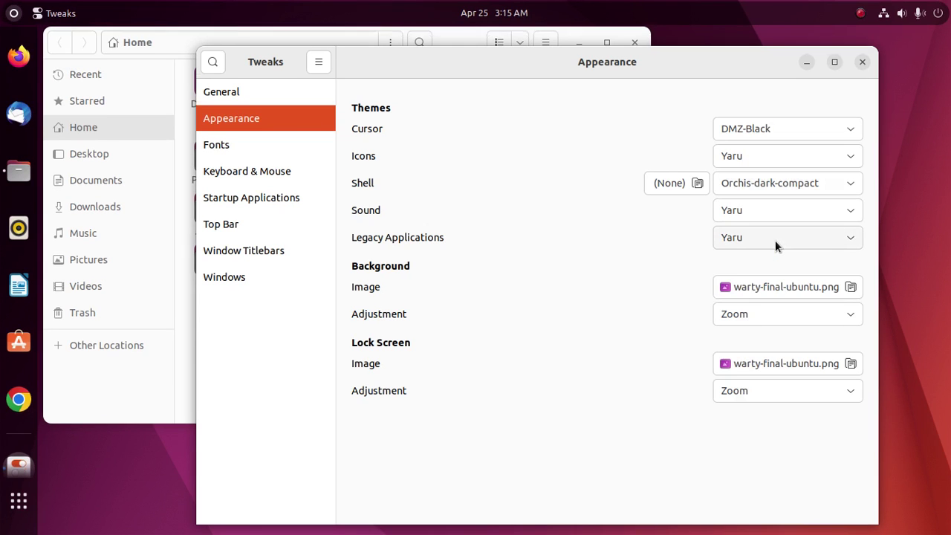
- Move the file manager window lower behind Tweaks and set the Legacy Applications theme to an Orchis variant
click(18, 171)
drag(453, 41, 510, 115)
click(694, 62)
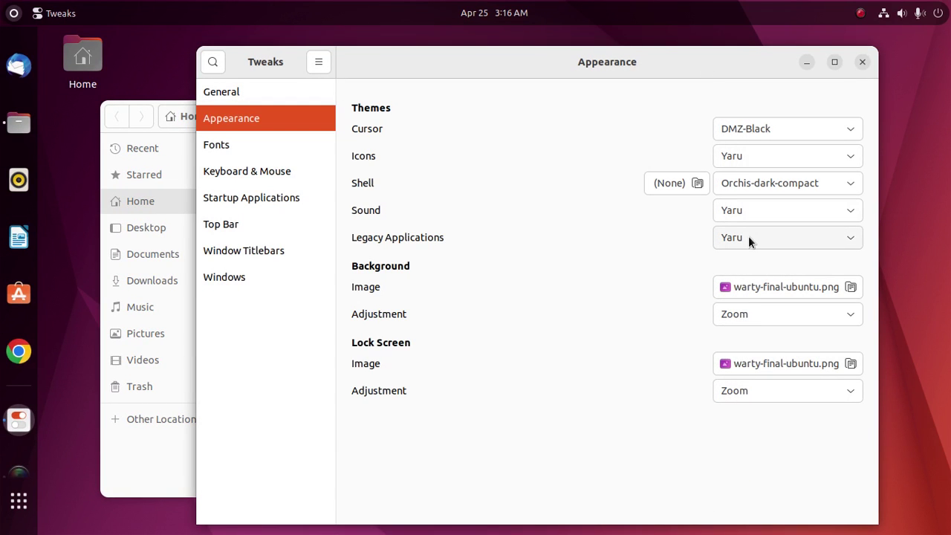
click(748, 236)
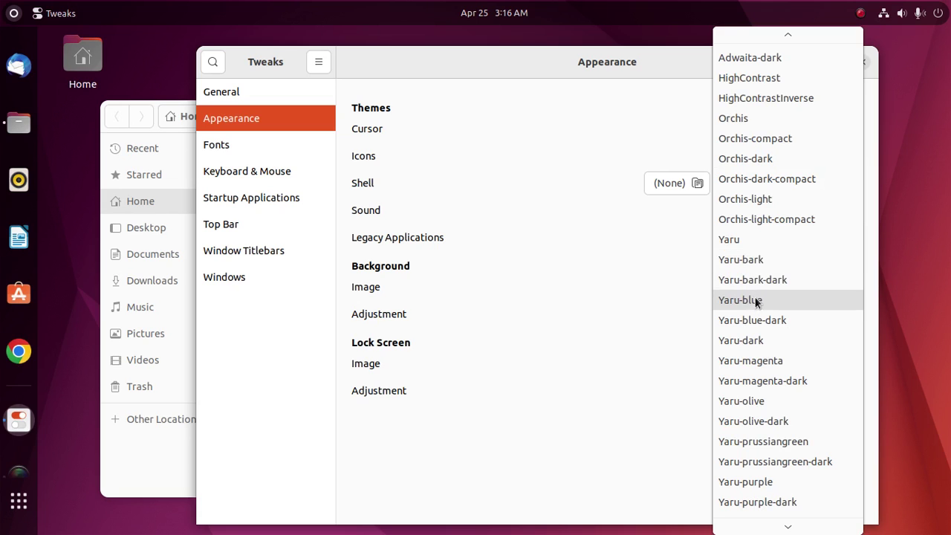
key(Escape)
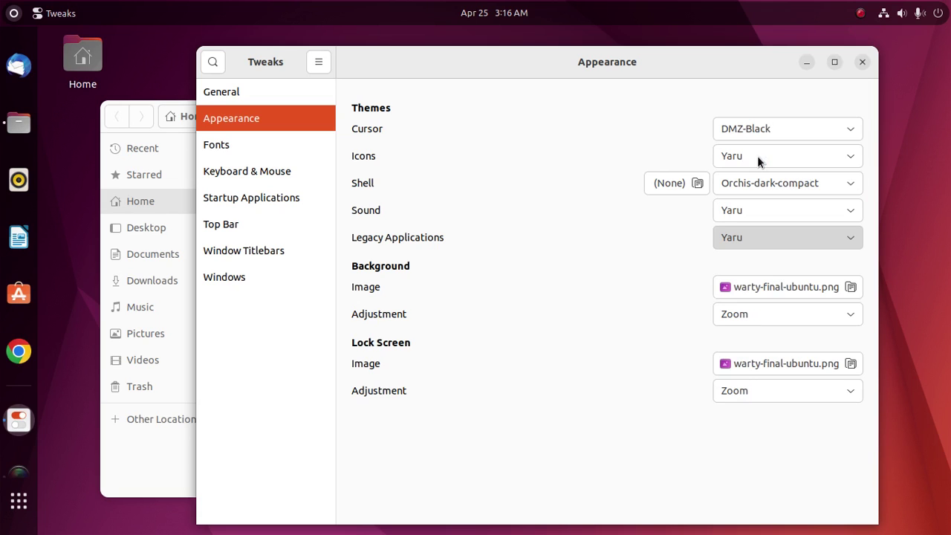
- Bring the file manager to the front and hide the hidden files in Home
click(149, 111)
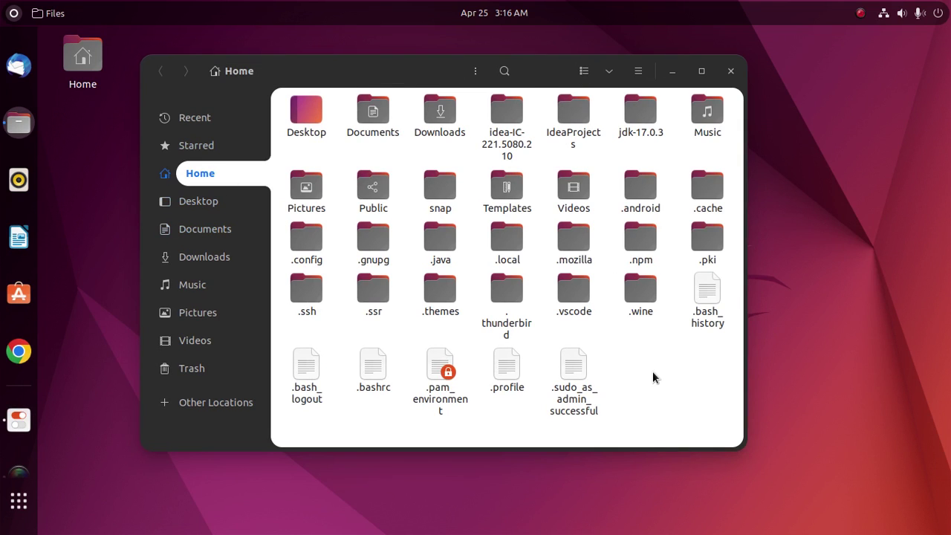
key(ctrl+h)
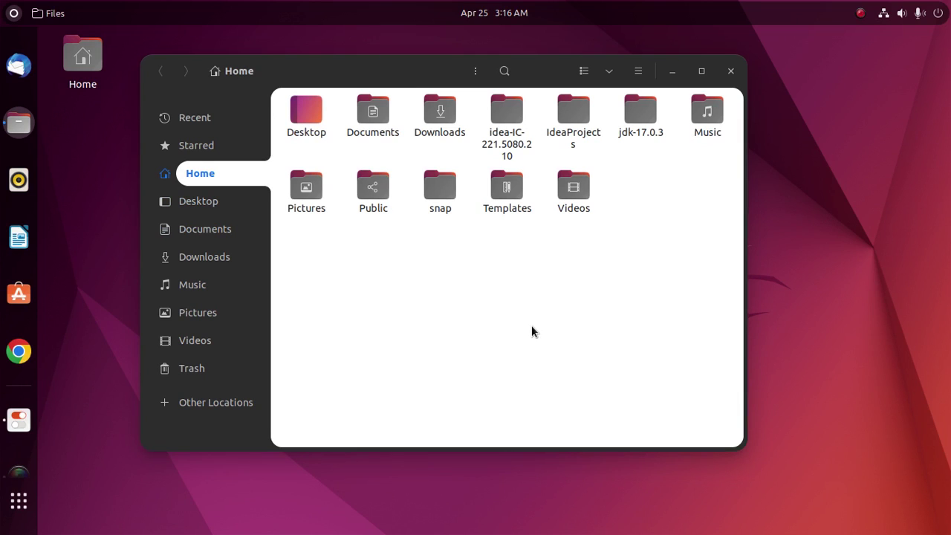